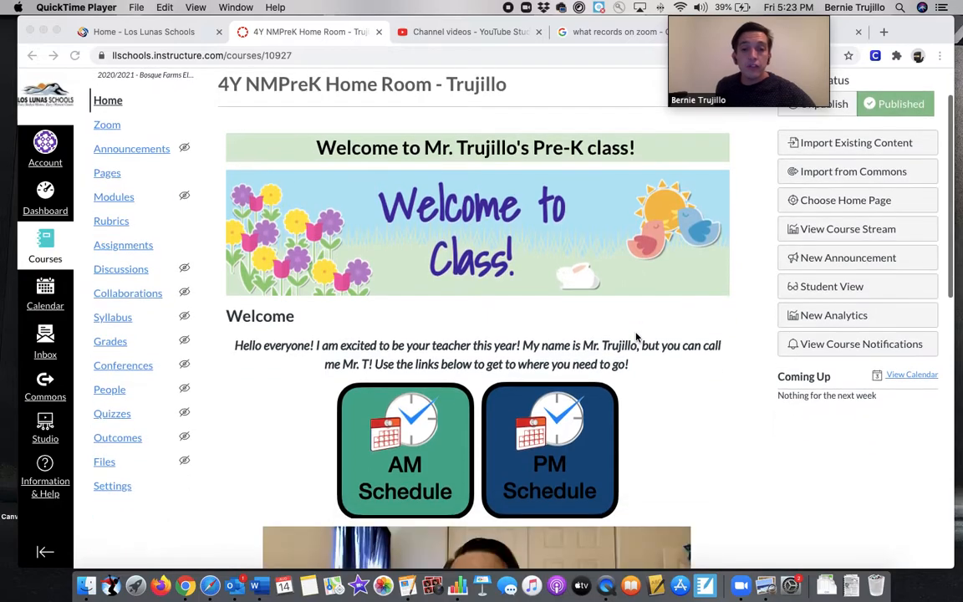
- Open the AM Schedule page from its home page button to review it, and return to the home page
scroll(585, 331, "down", 2)
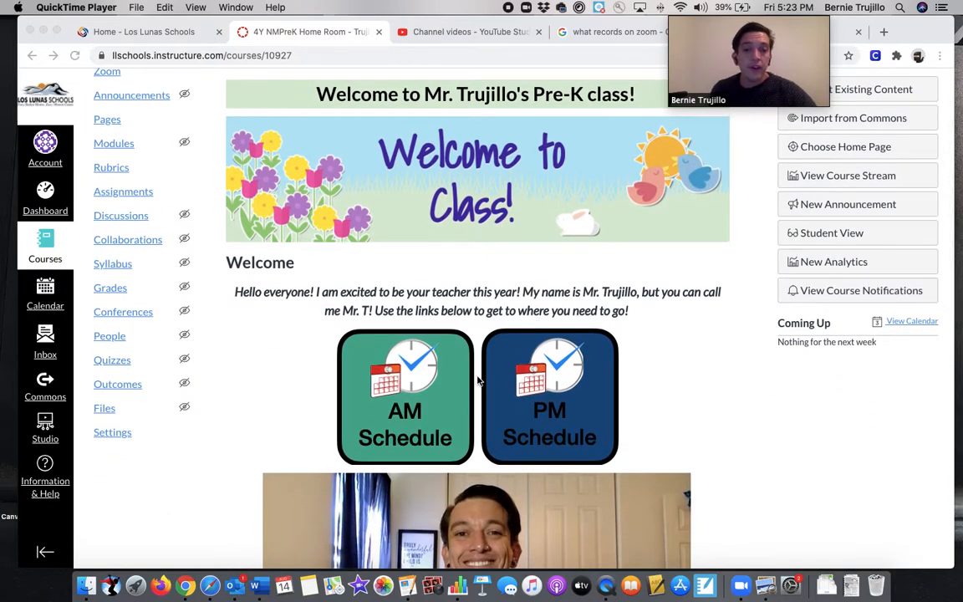
left_click(676, 326)
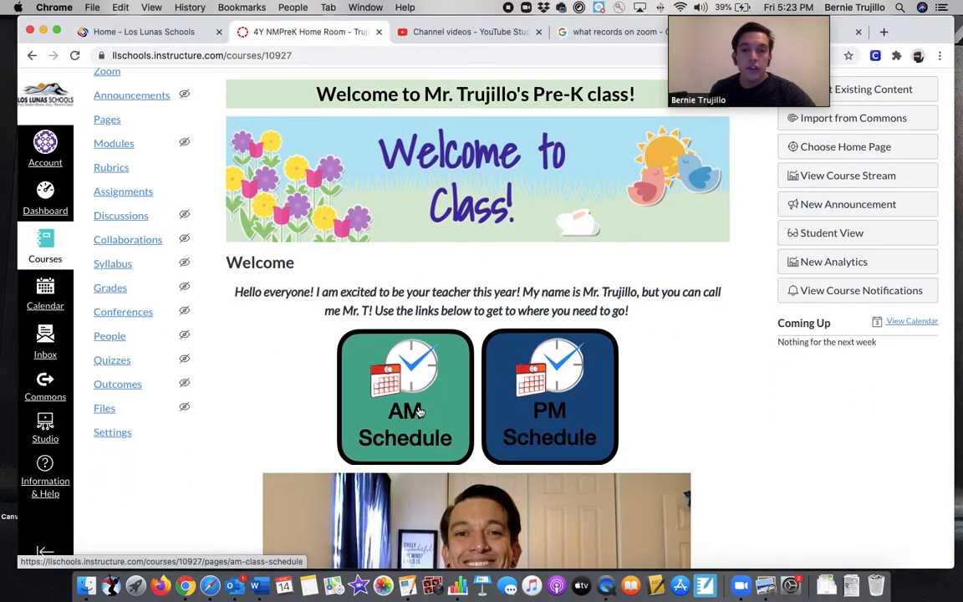
left_click(418, 409)
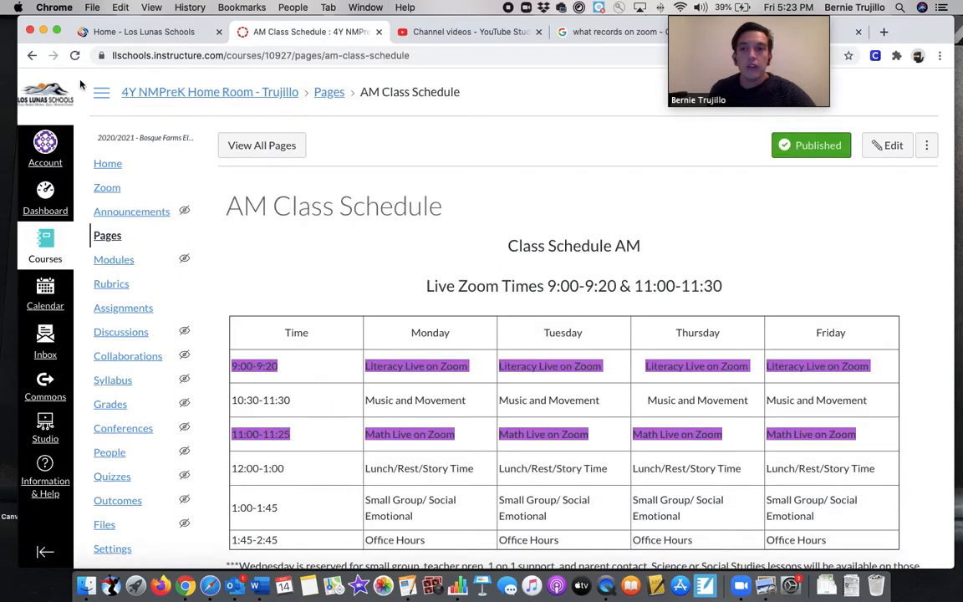
left_click(32, 55)
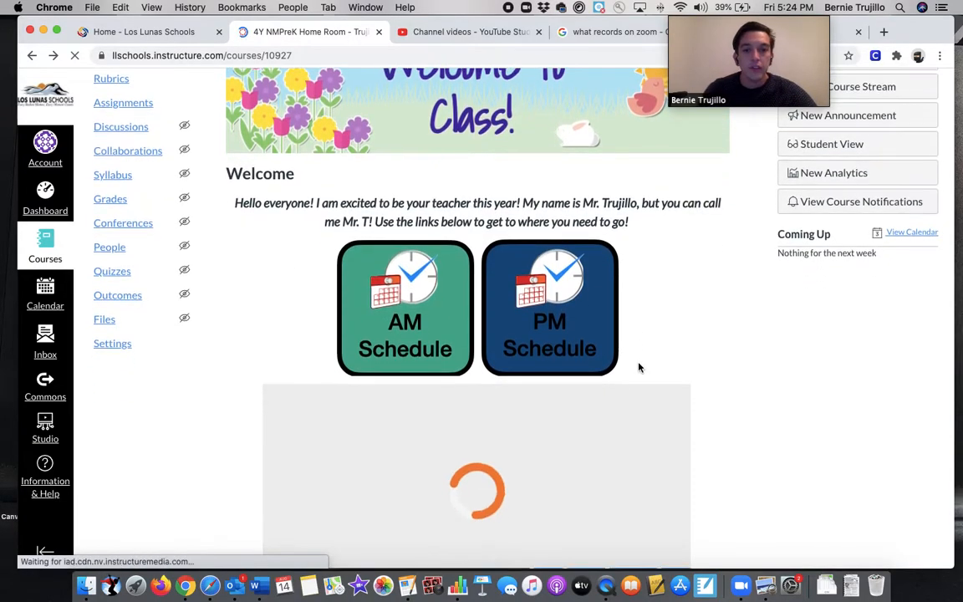
- Test the home page's Zoom and Story Time buttons, returning to the course home page after each one
scroll(639, 366, "down", 5)
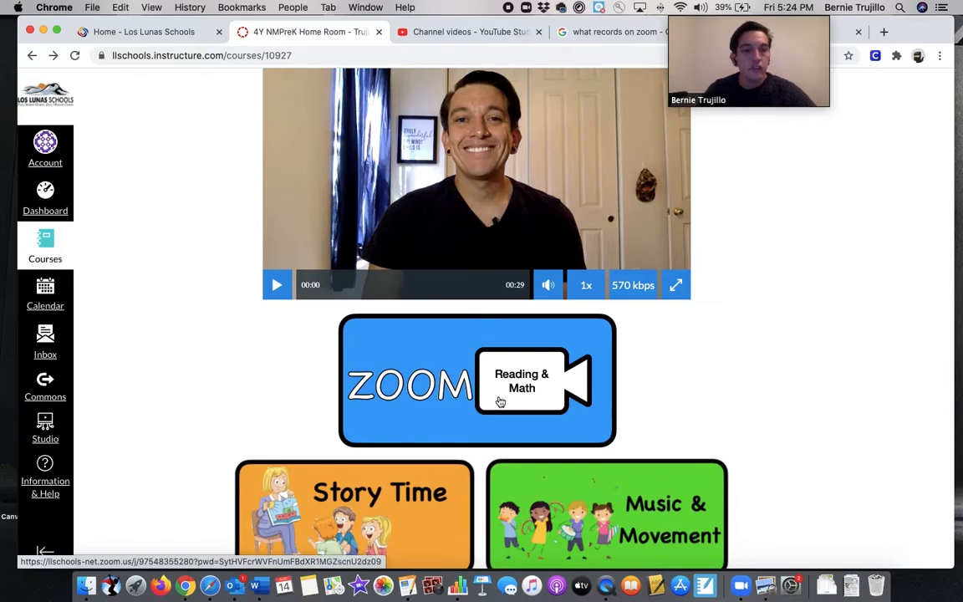
left_click(501, 402)
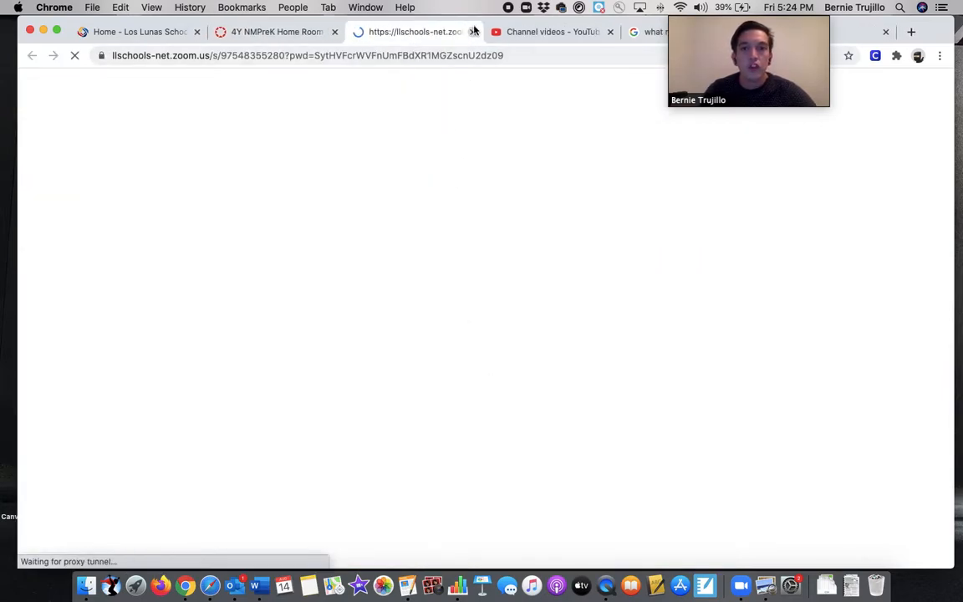
left_click(473, 31)
scroll(418, 376, "down", 3)
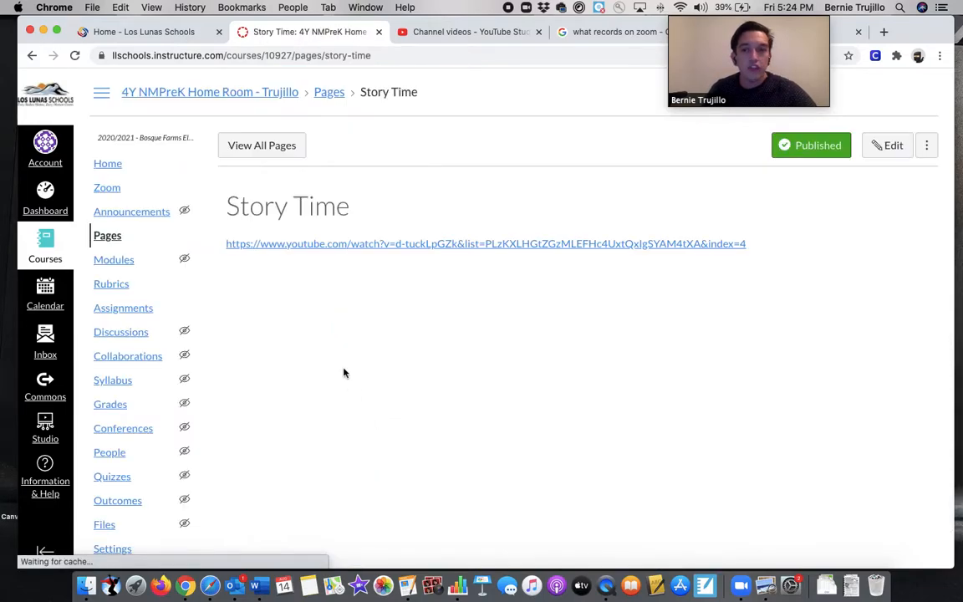
left_click(31, 55)
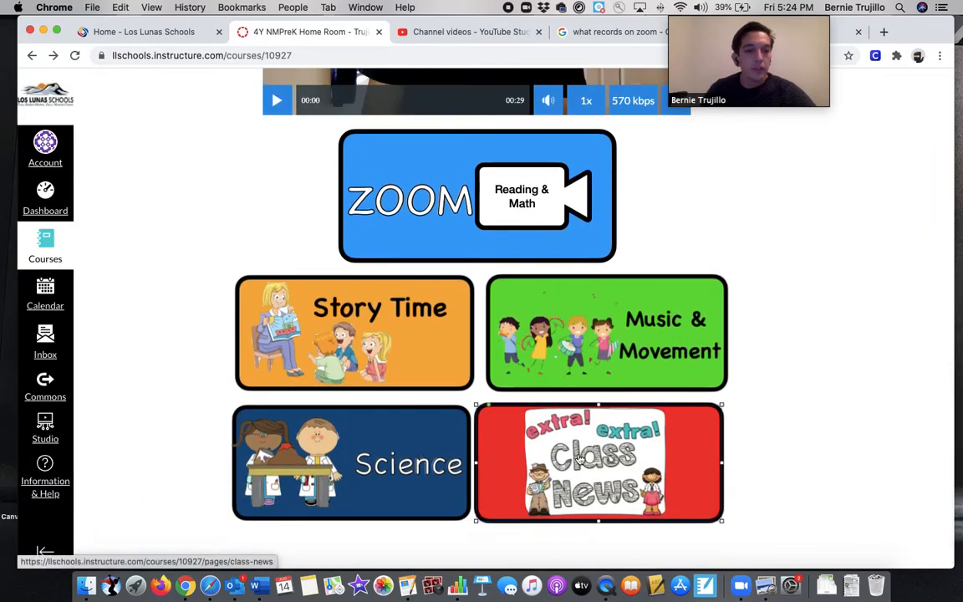
scroll(579, 458, "up", 10)
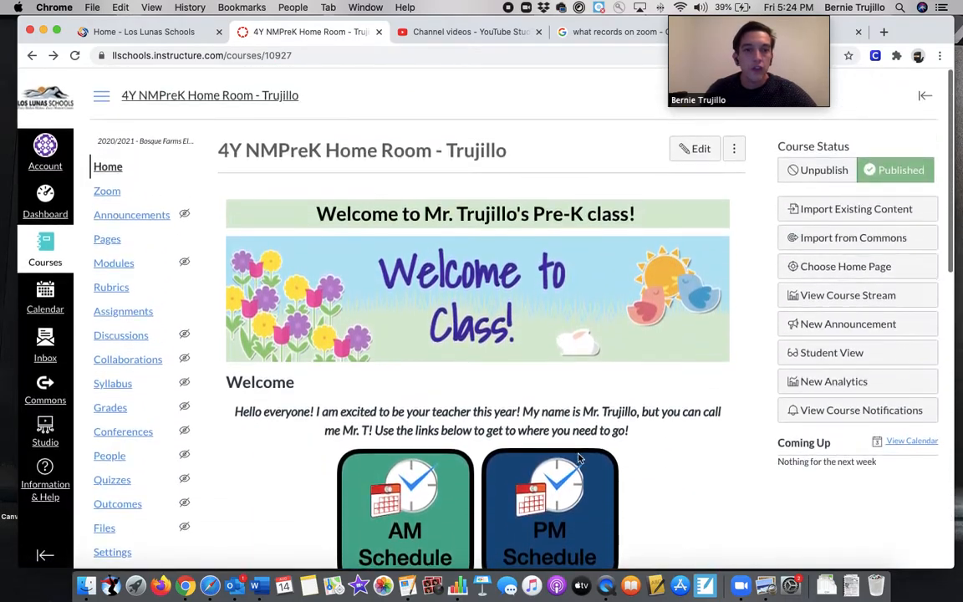
- Open the course home page for editing and delete the Class News image beside the Science button
left_click(694, 148)
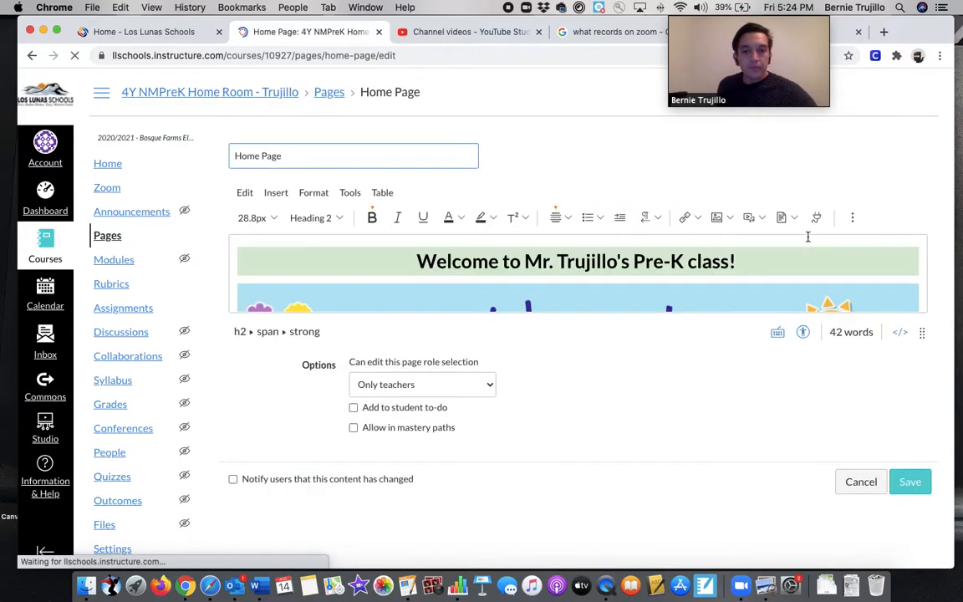
left_click_drag(924, 335, 945, 596)
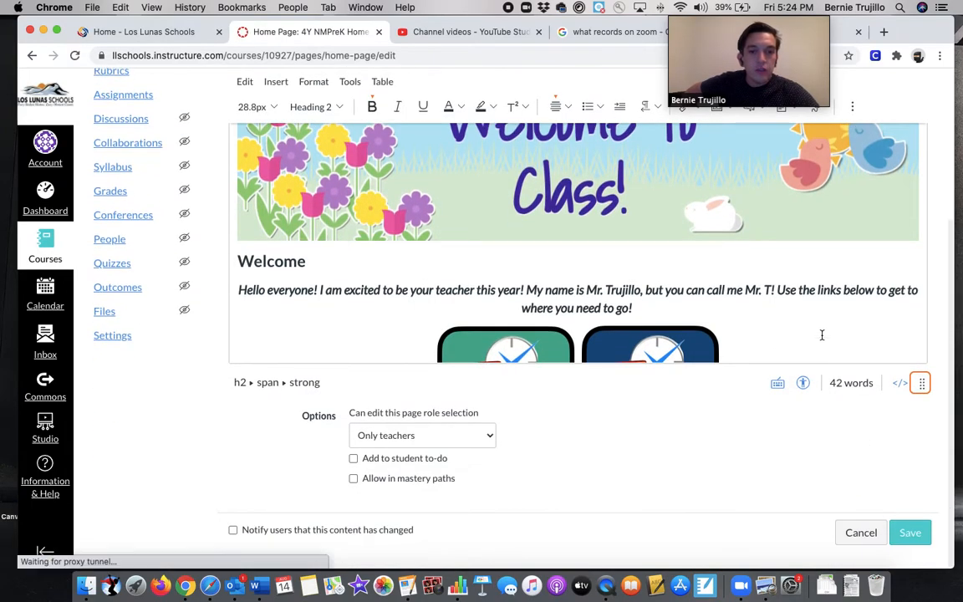
scroll(822, 336, "down", 5)
scroll(822, 335, "down", 5)
left_click(763, 281)
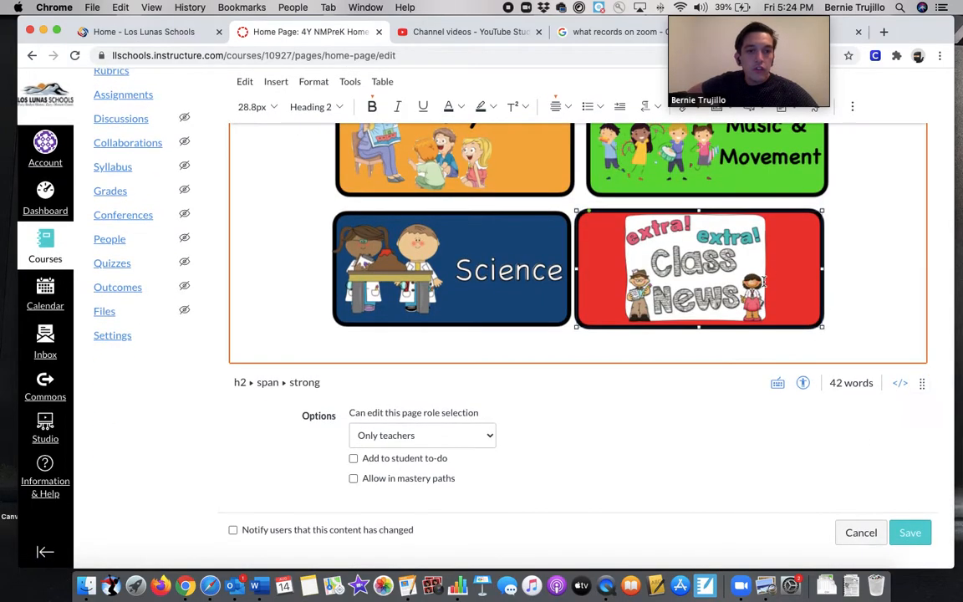
scroll(577, 343, "up", 10)
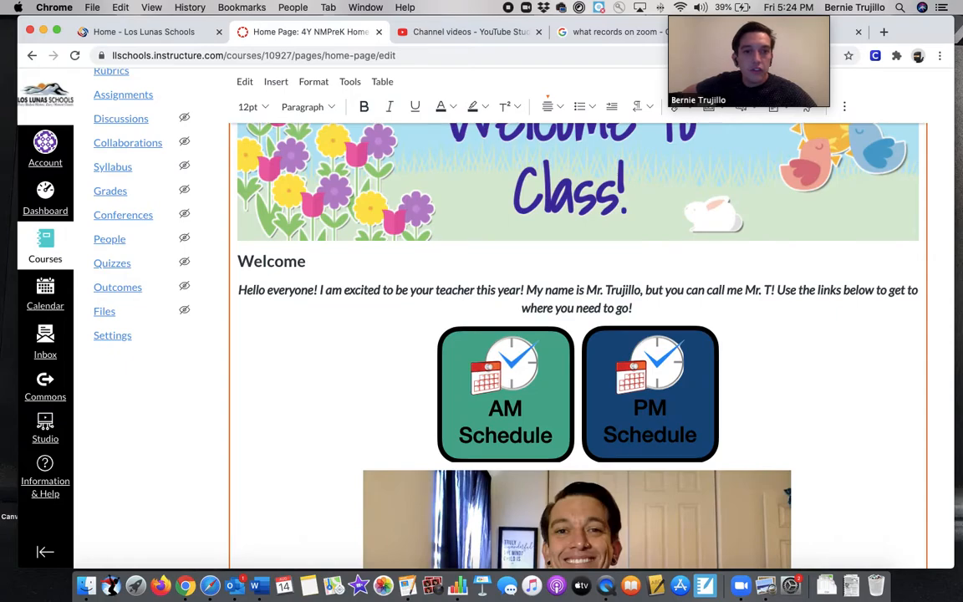
scroll(577, 343, "down", 3)
left_click_drag(711, 59, 393, 35)
scroll(730, 349, "down", 9)
scroll(730, 349, "down", 5)
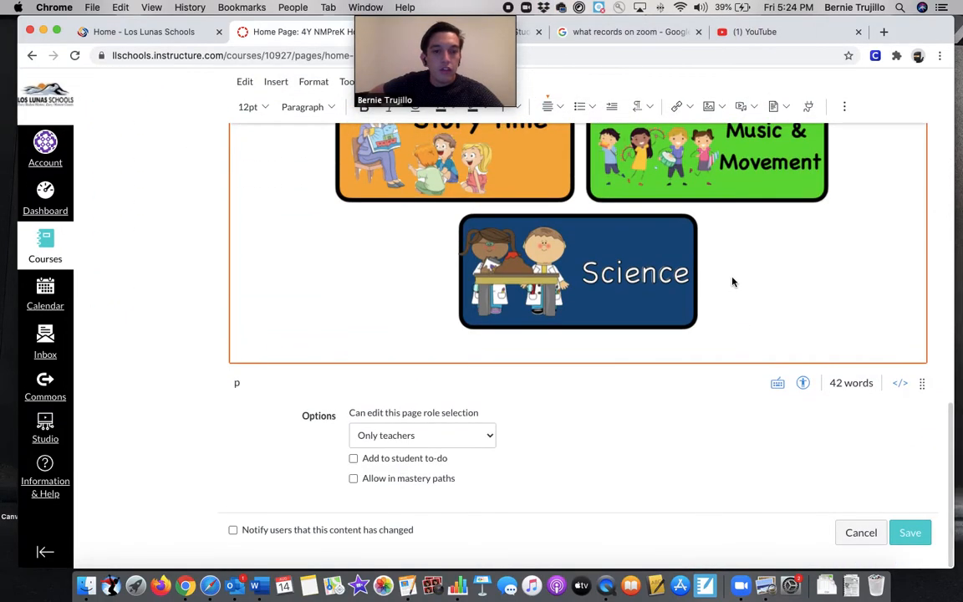
- Upload the Class News button image from the desktop into the home page after the Science button
left_click(722, 107)
left_click(724, 131)
key("F11")
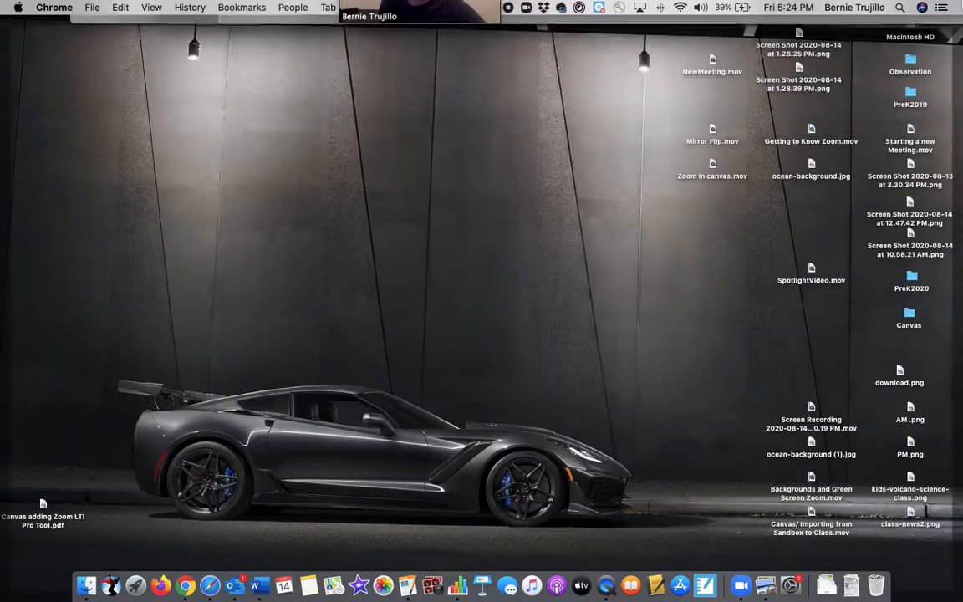
left_click_drag(799, 68, 493, 316)
key("F11")
left_click(783, 533)
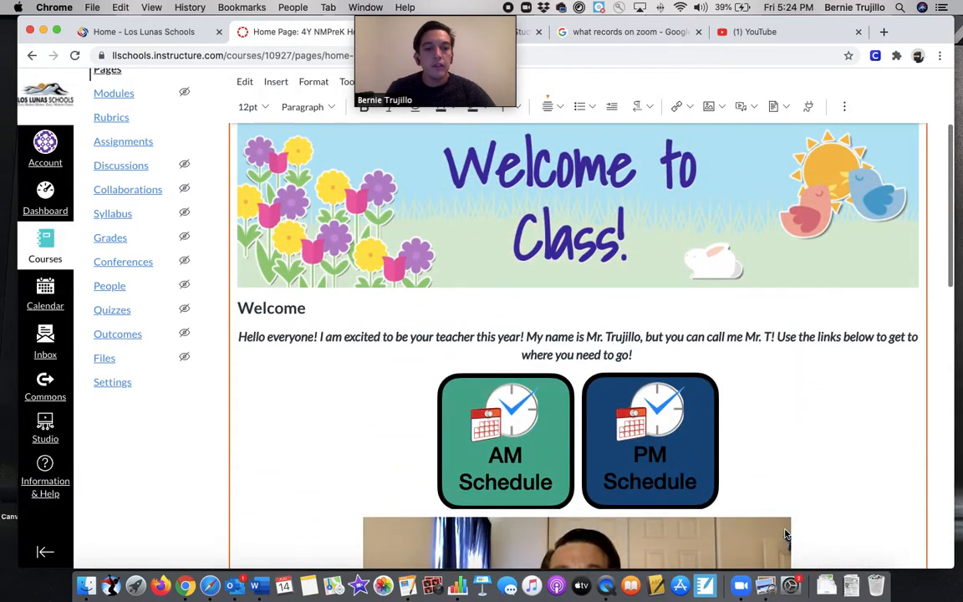
- Shrink the Class News image to match the Science button beside it and save the home page
scroll(785, 533, "down", 15)
scroll(785, 527, "up", 10)
scroll(761, 494, "down", 7)
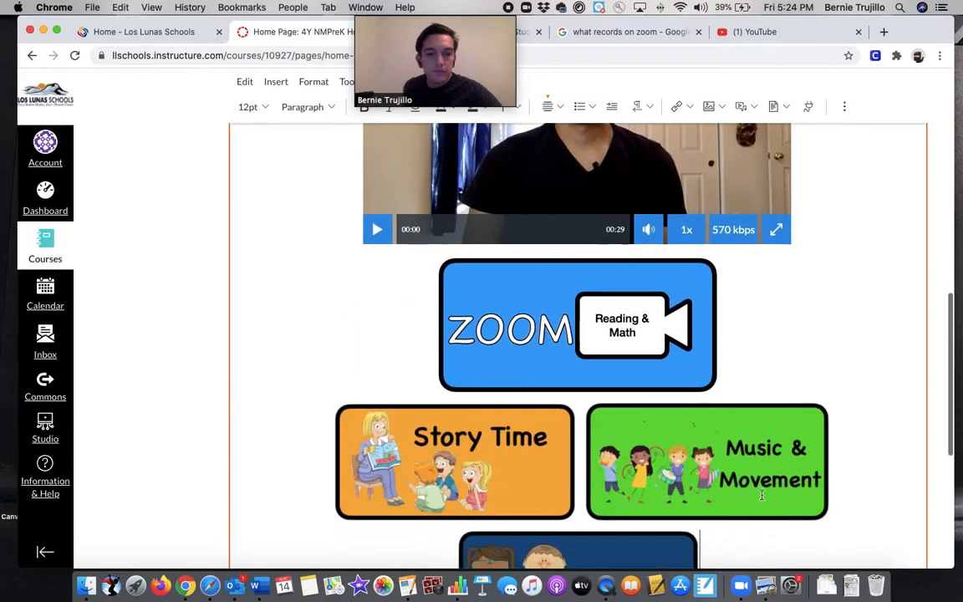
scroll(761, 494, "down", 5)
left_click(594, 353)
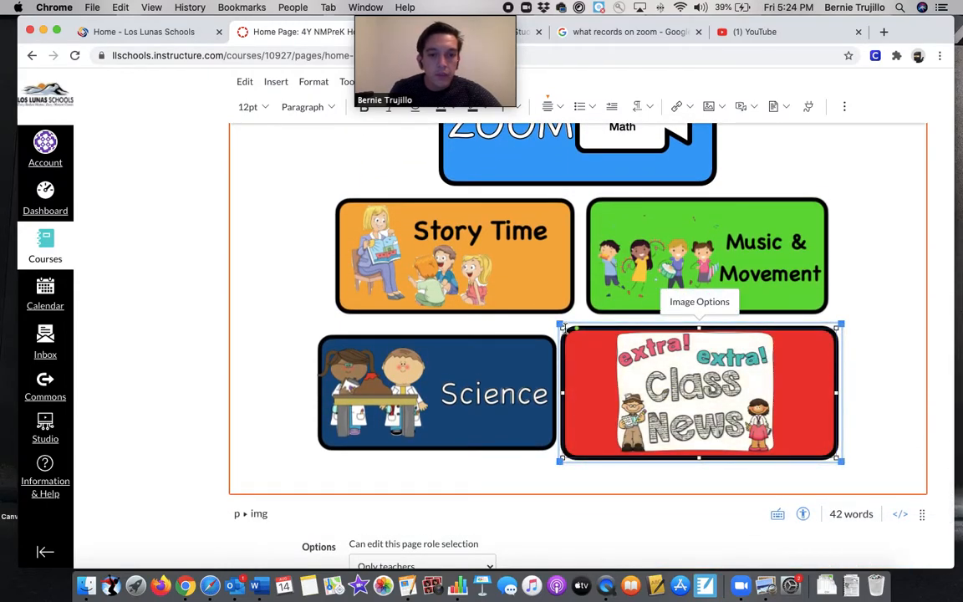
left_click_drag(559, 323, 583, 328)
scroll(791, 421, "down", 3)
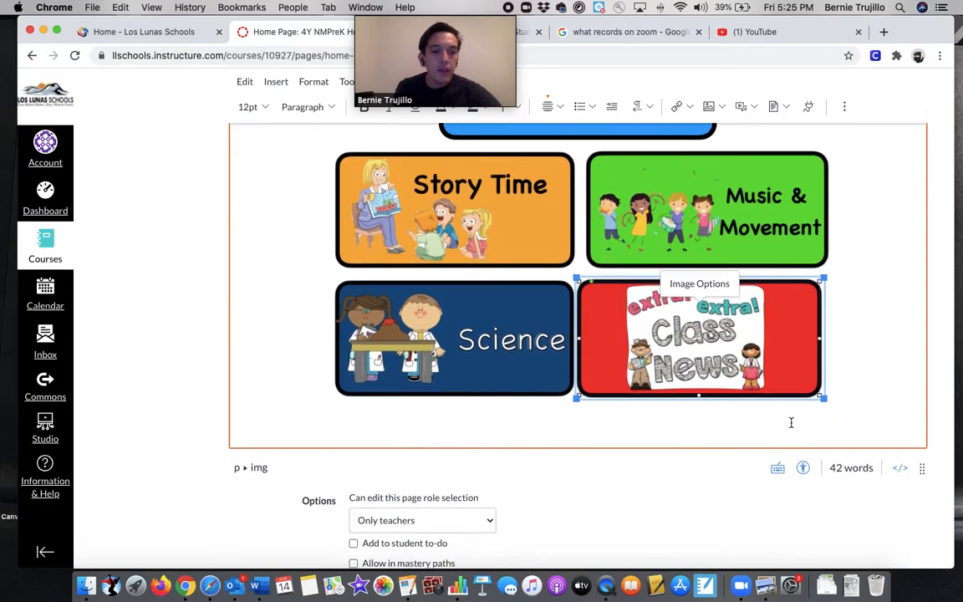
scroll(676, 468, "down", 1)
left_click(912, 534)
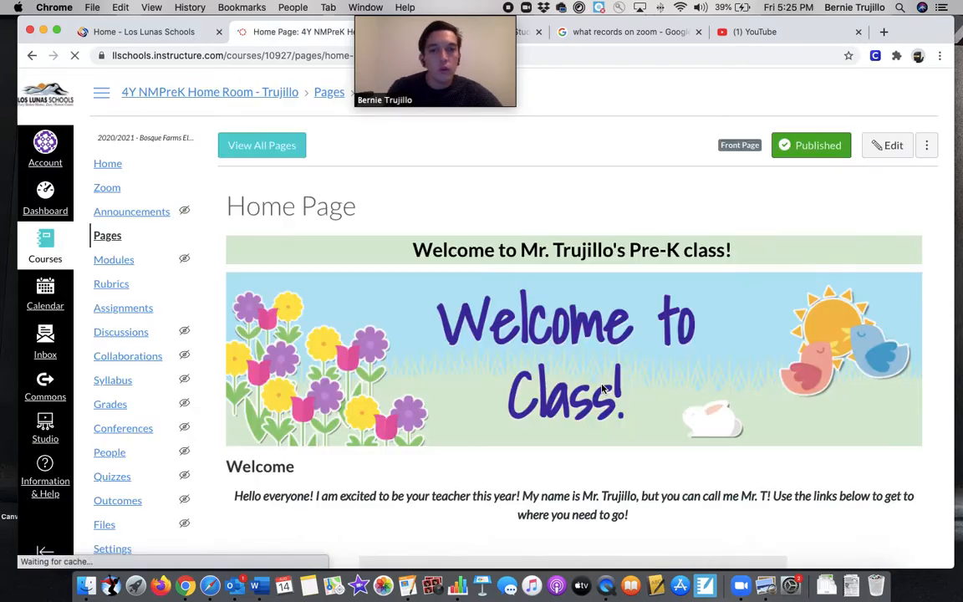
- Review the saved home page, from its welcome banner to the schedule and Zoom buttons
scroll(602, 389, "down", 10)
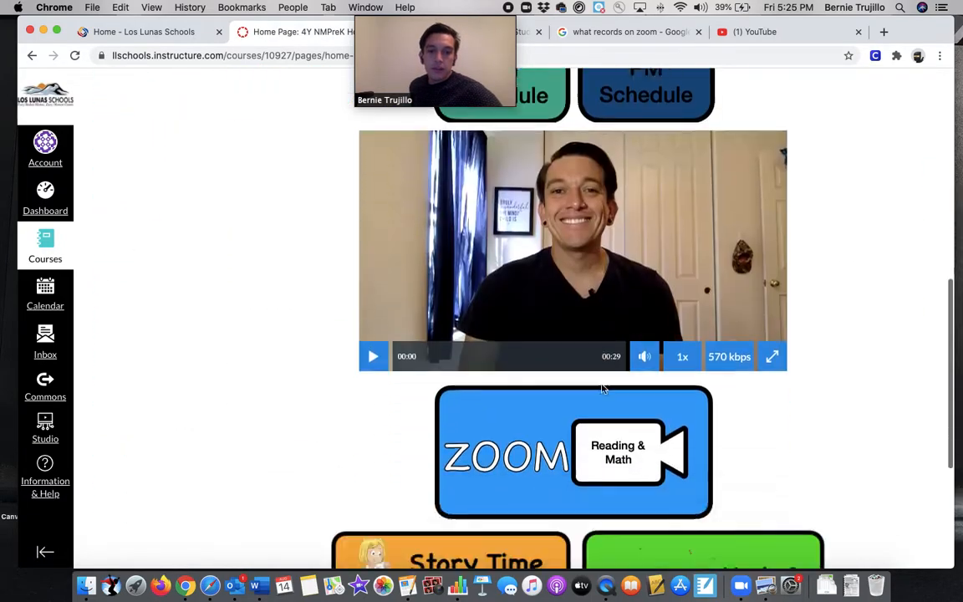
scroll(731, 527, "up", 10)
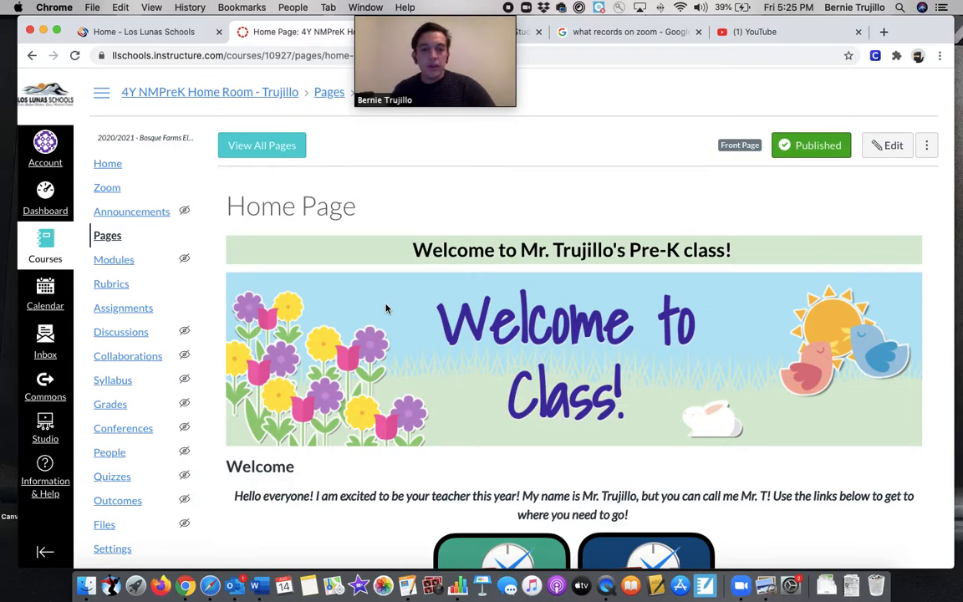
scroll(530, 384, "down", 1)
scroll(530, 384, "down", 2)
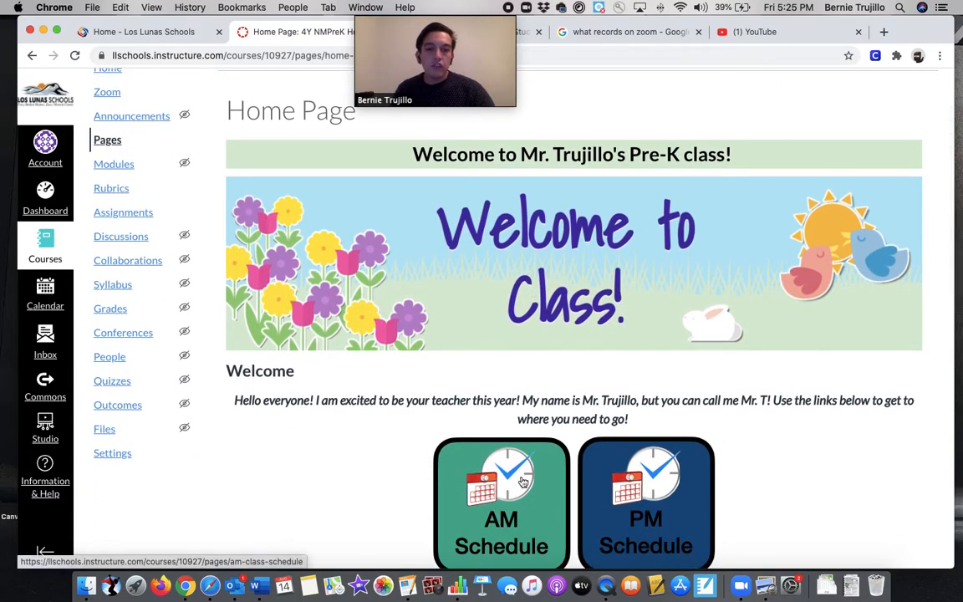
scroll(522, 482, "up", 3)
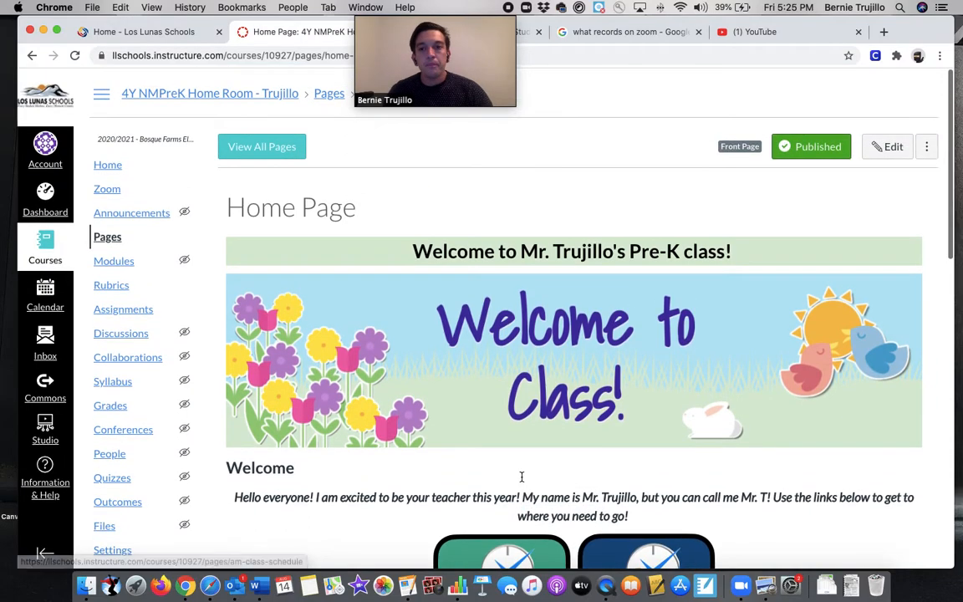
scroll(521, 482, "down", 2)
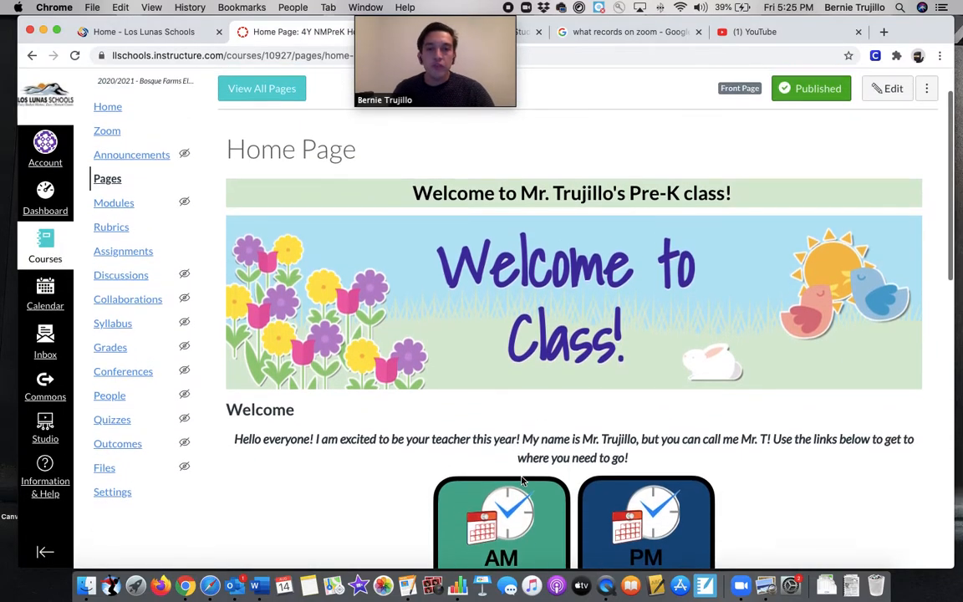
scroll(520, 482, "up", 2)
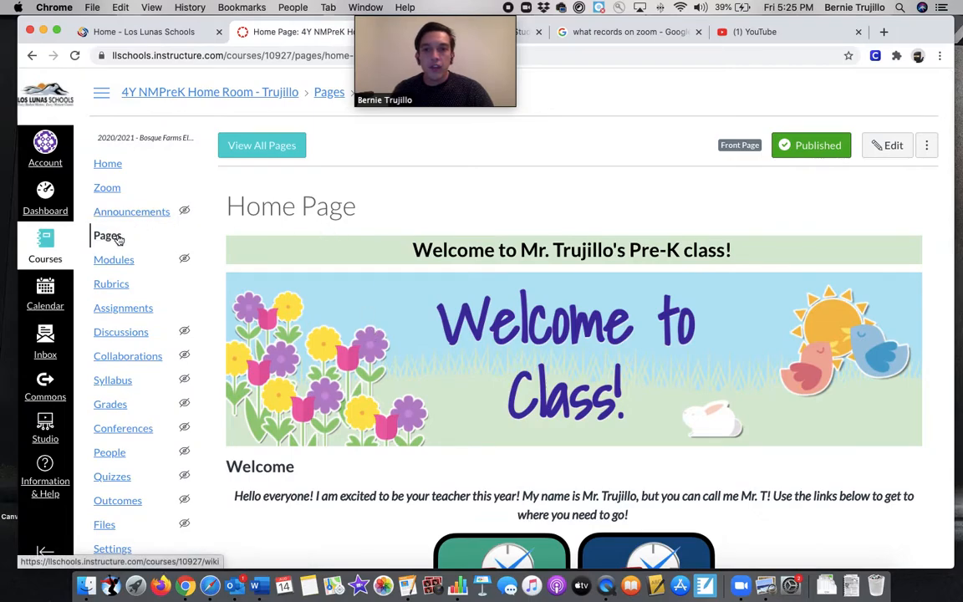
- Create a new page titled "Science" from the list of all course pages, leave its content empty, and publish it
left_click(282, 146)
left_click_drag(415, 65, 675, 56)
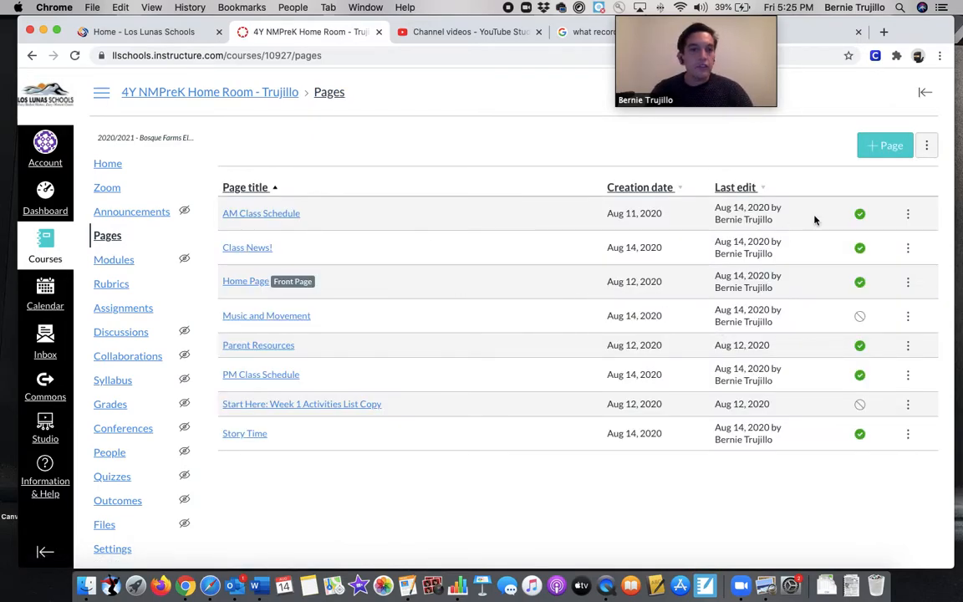
left_click(868, 153)
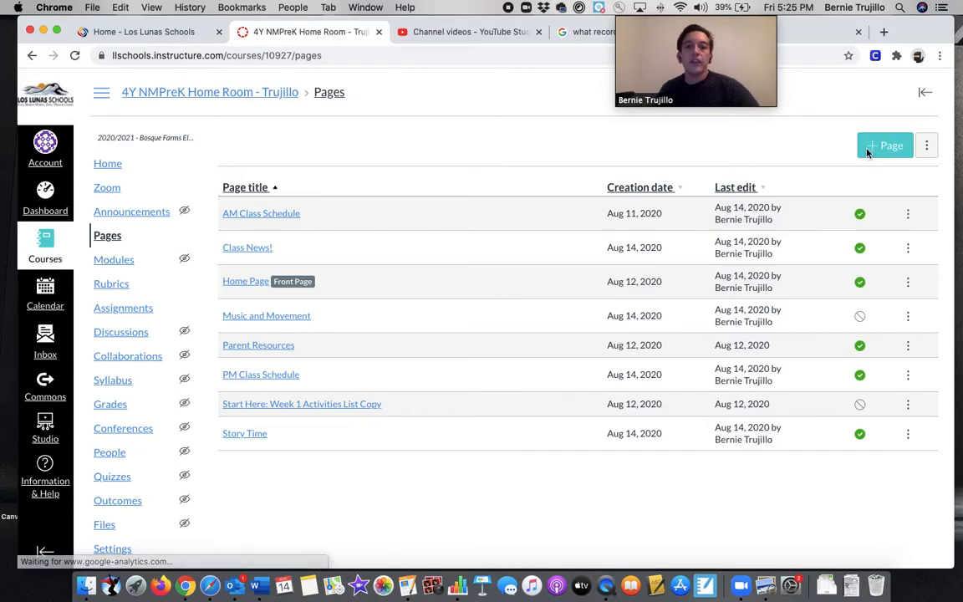
type("Science")
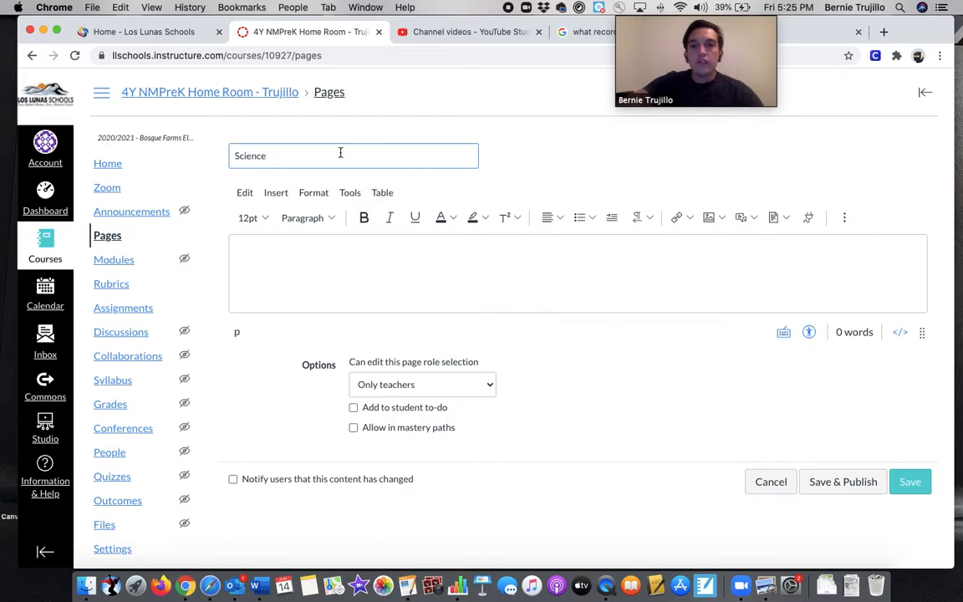
left_click(274, 264)
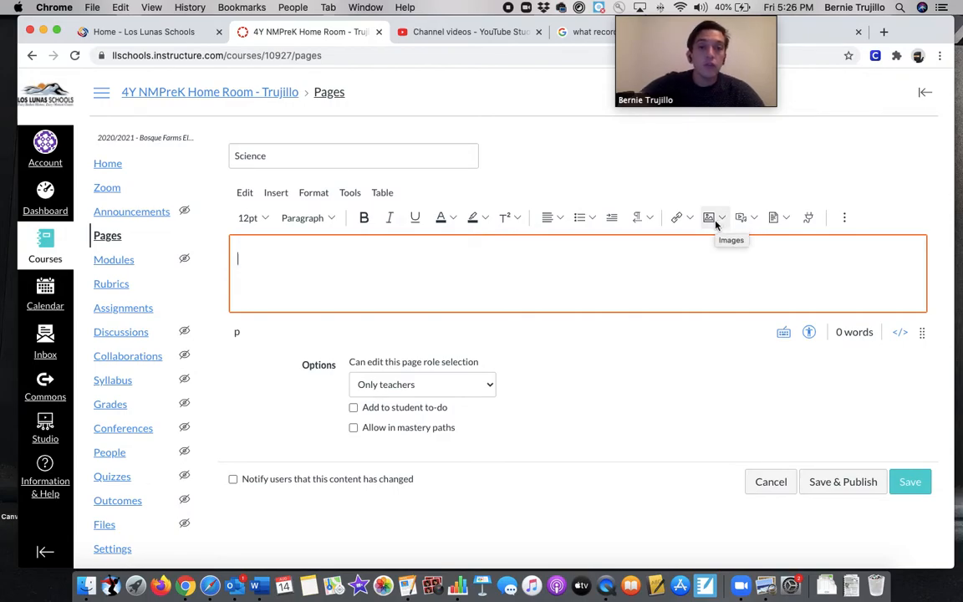
left_click(843, 483)
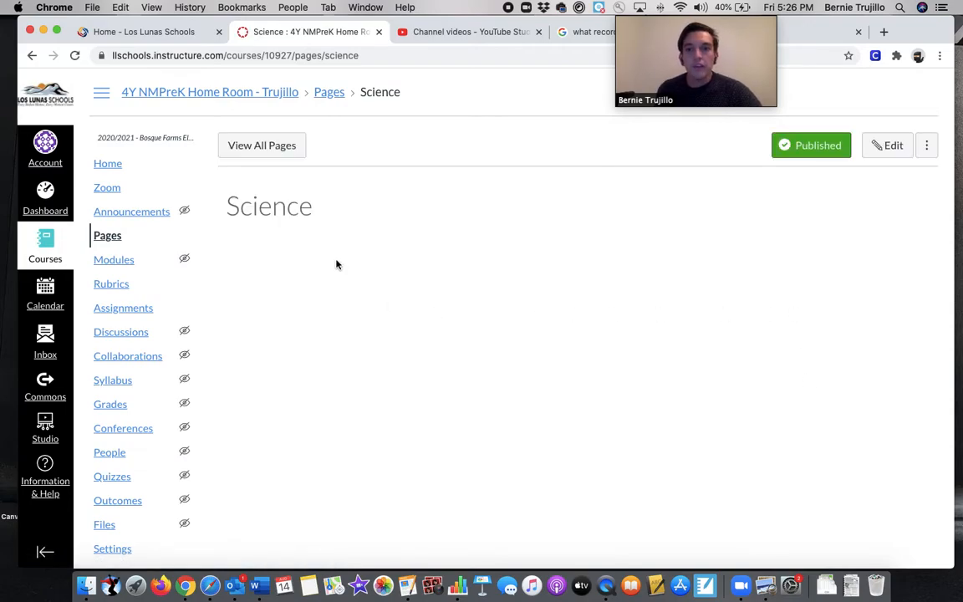
- Check the list of all course pages, return to the course home page and open it for editing
left_click(263, 146)
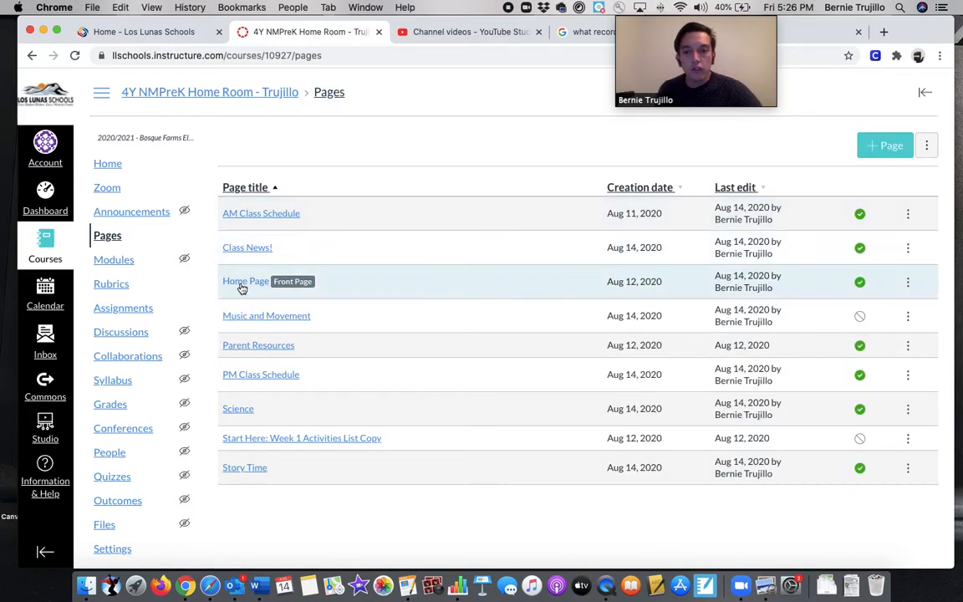
left_click(107, 164)
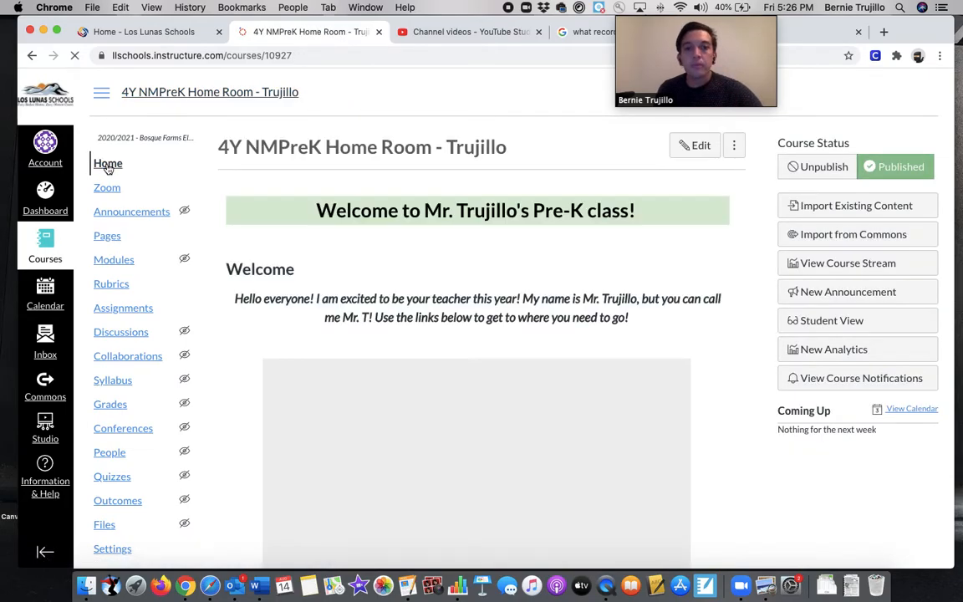
scroll(548, 243, "down", 1)
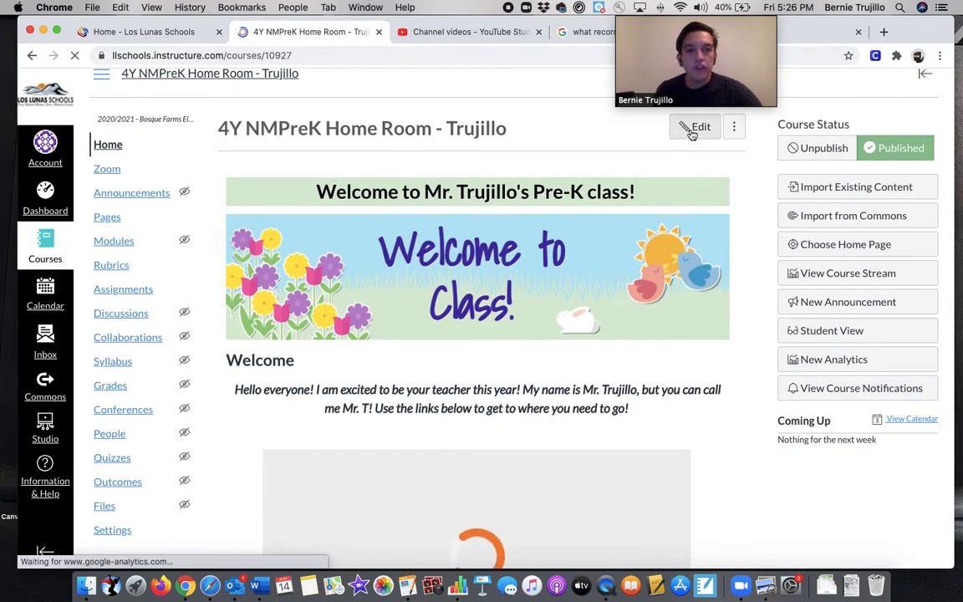
left_click(696, 127)
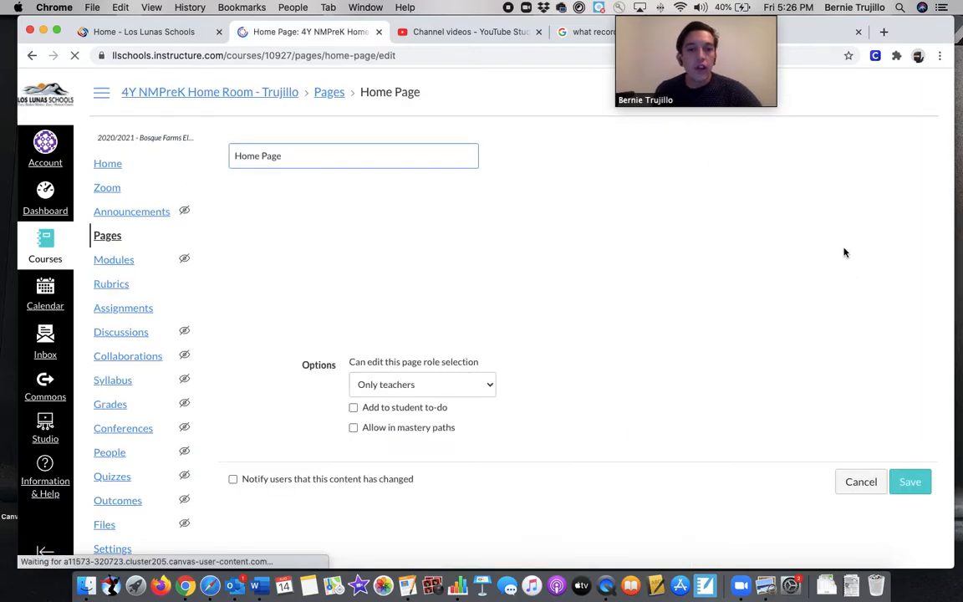
- Make the home page's editing area taller and link the Science button image to the course page "Science"
left_click_drag(922, 332, 921, 547)
scroll(808, 380, "down", 15)
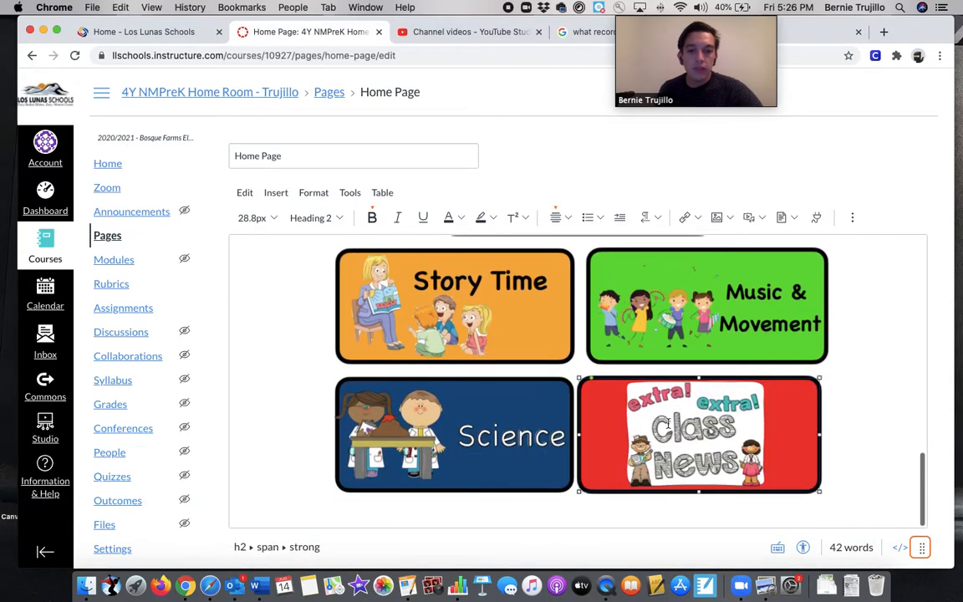
left_click(497, 435)
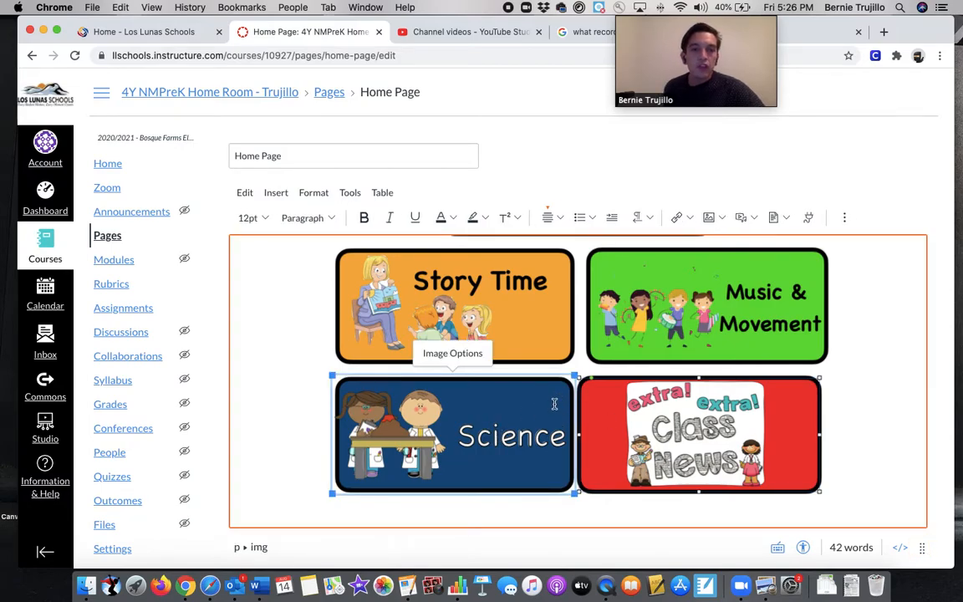
left_click(678, 219)
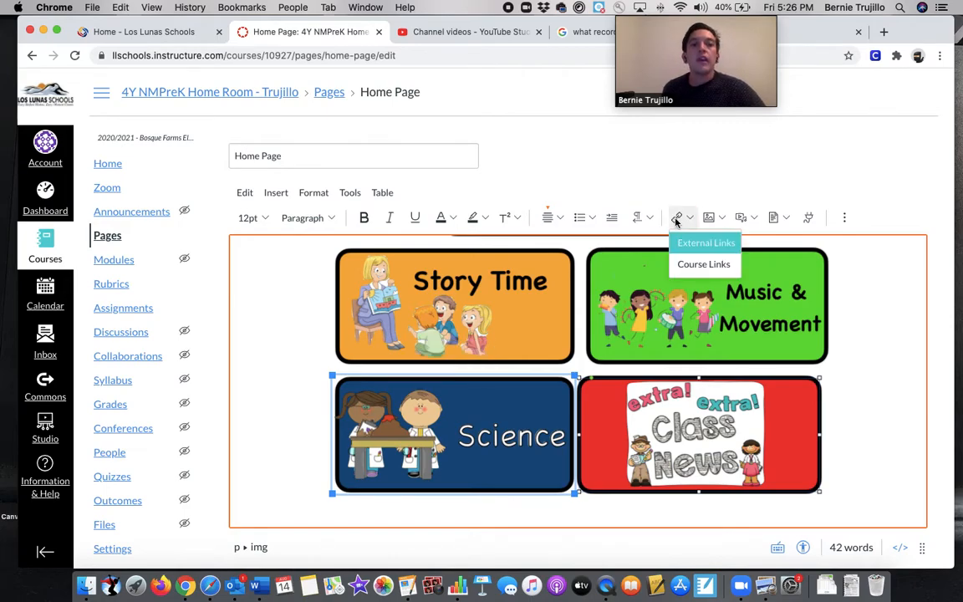
left_click(692, 266)
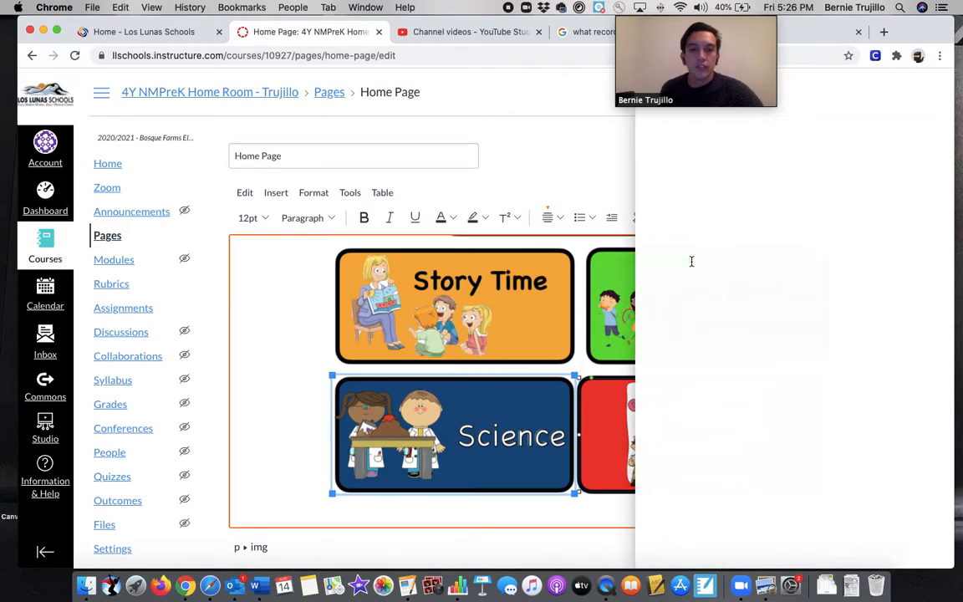
left_click(648, 185)
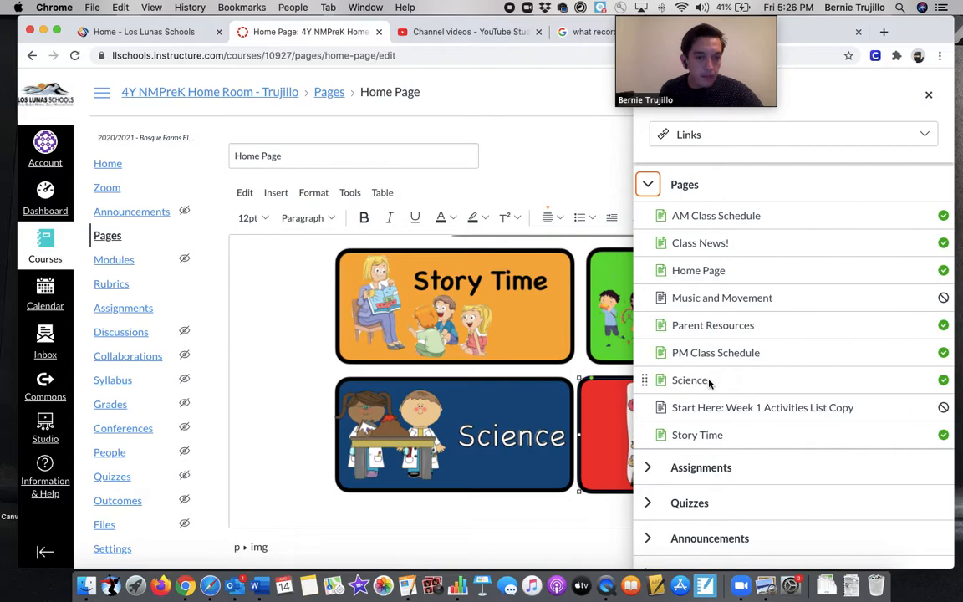
left_click(710, 382)
scroll(661, 370, "down", 8)
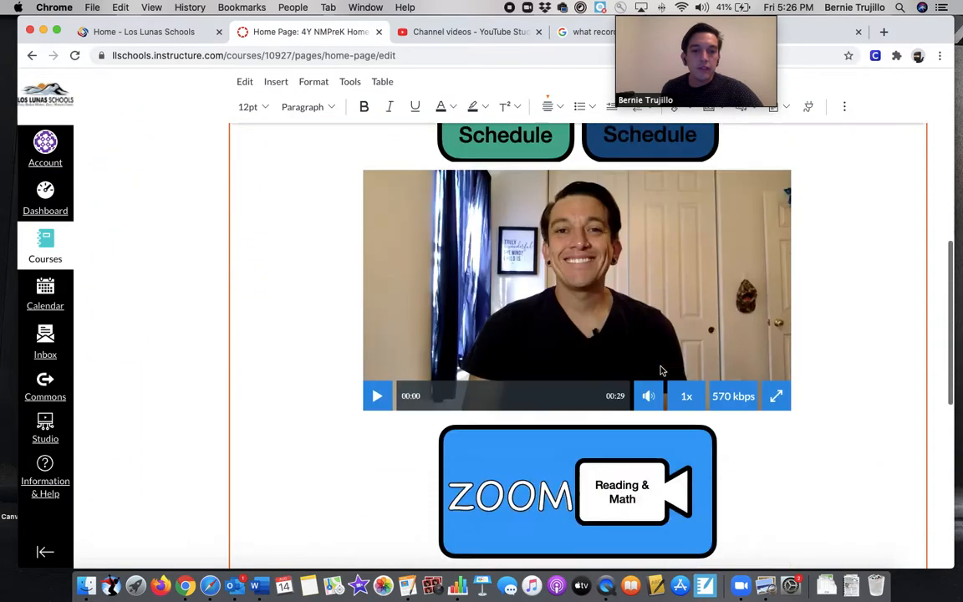